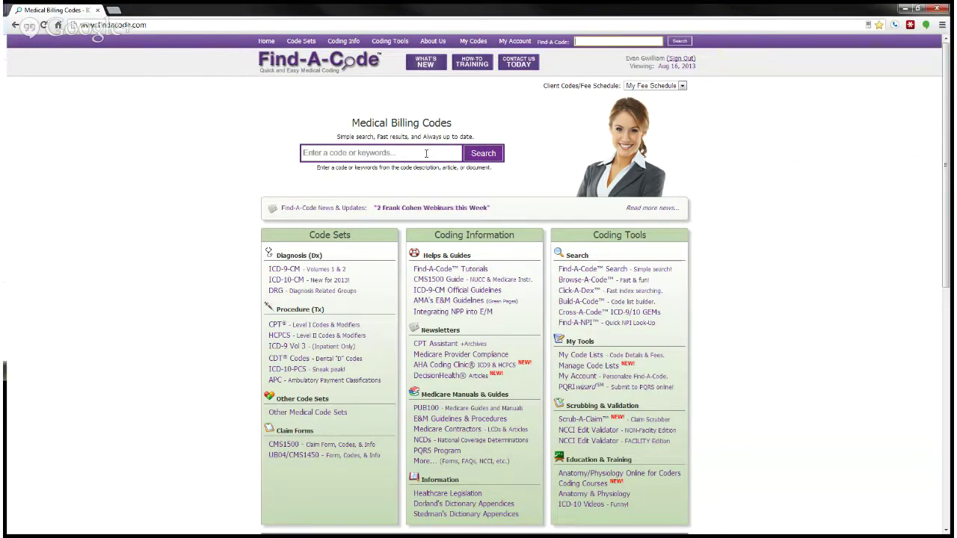
# Step: Place the cursor in the main search box on the Find-A-Code home page
pyautogui.click(336, 153)
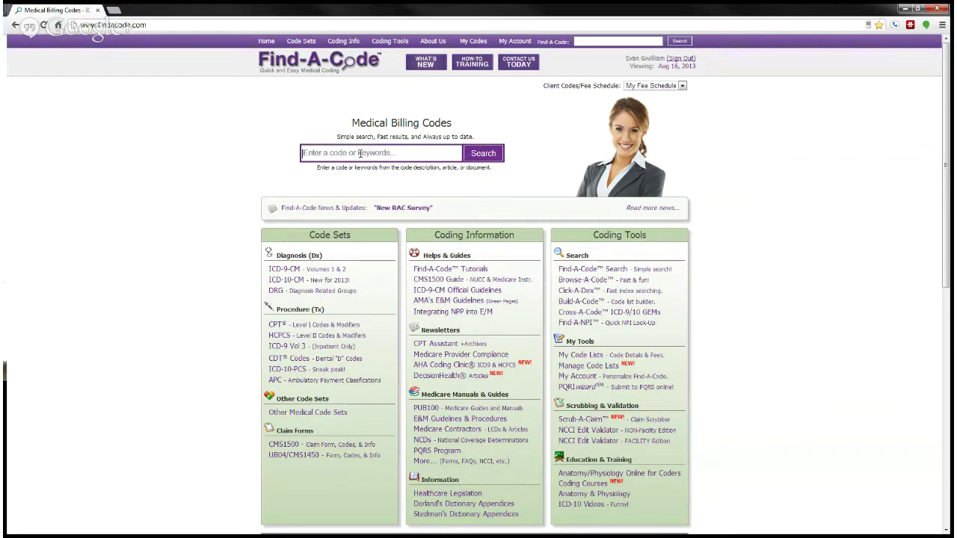
# Step: On the Find-A-Code Search page, search for code 99201
pyautogui.click(581, 270)
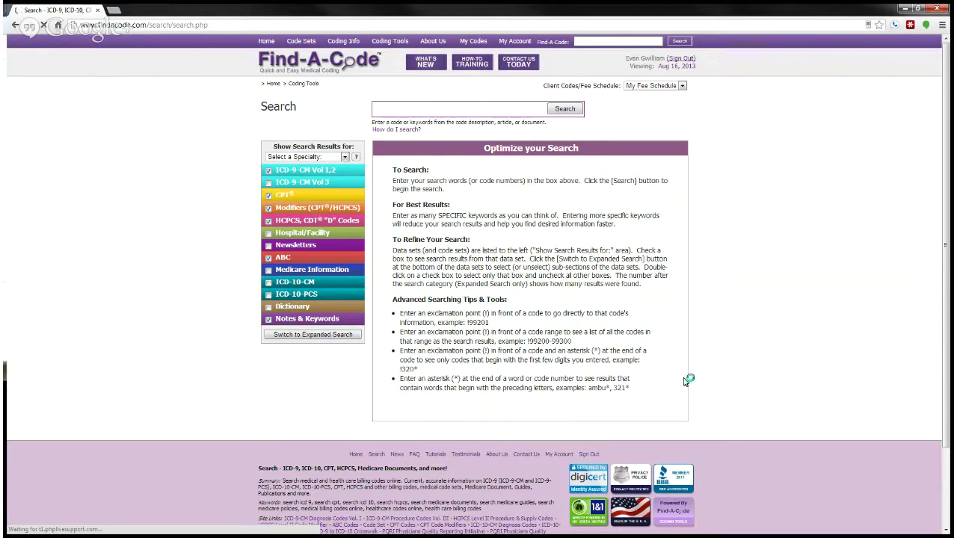
pyautogui.click(473, 109)
pyautogui.write('99201')
pyautogui.press('Return')
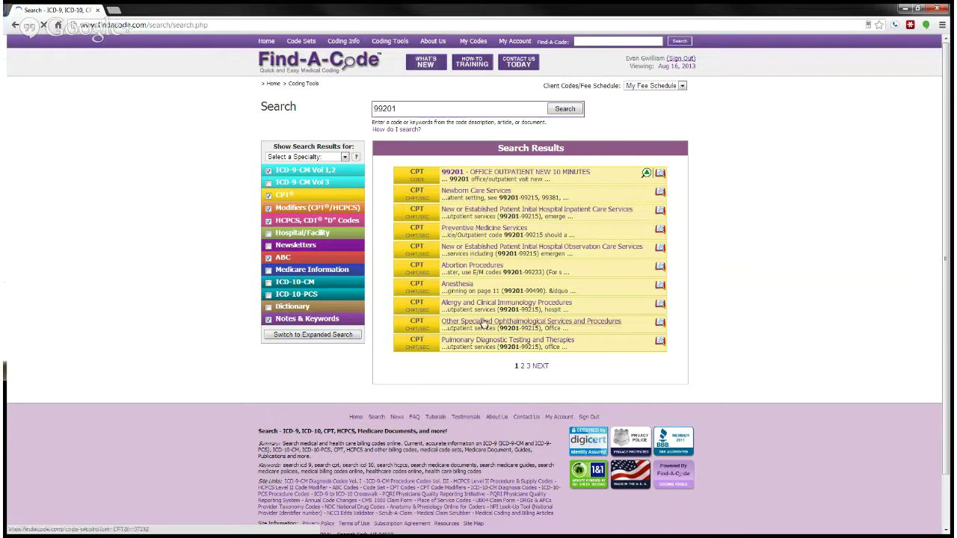
# Step: View the CPT 99201 detail page, reach it again via the !99201 direct lookup, then go back
pyautogui.click(458, 175)
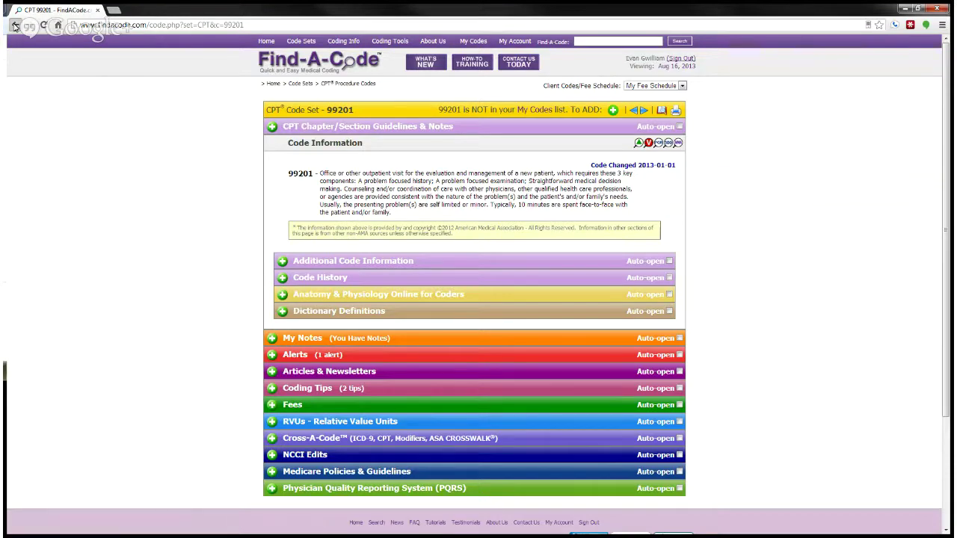
pyautogui.click(15, 26)
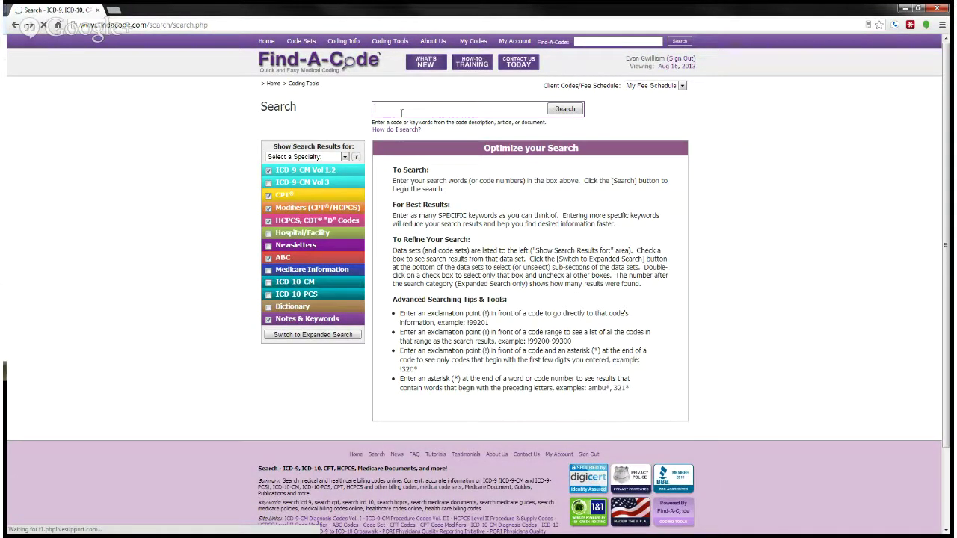
pyautogui.write('!99201')
pyautogui.click(555, 111)
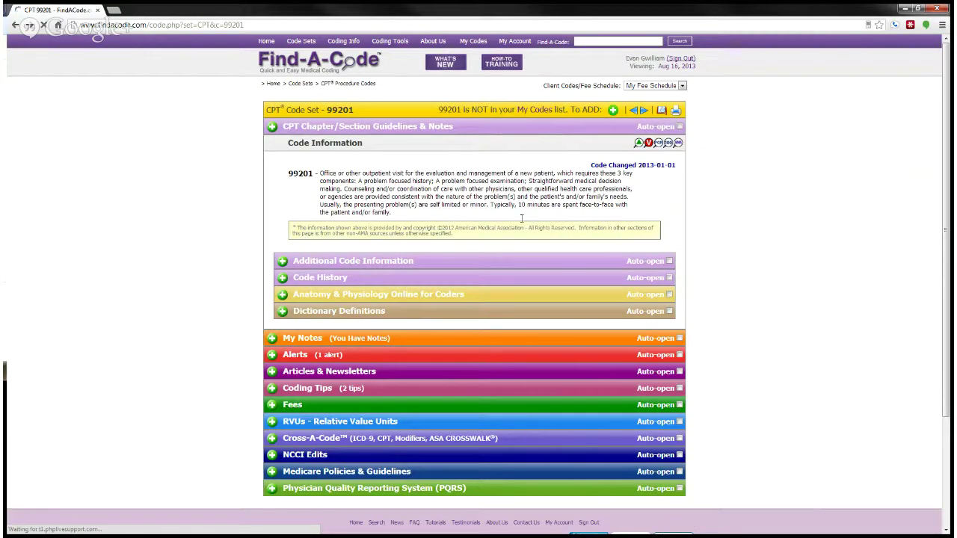
pyautogui.click(16, 26)
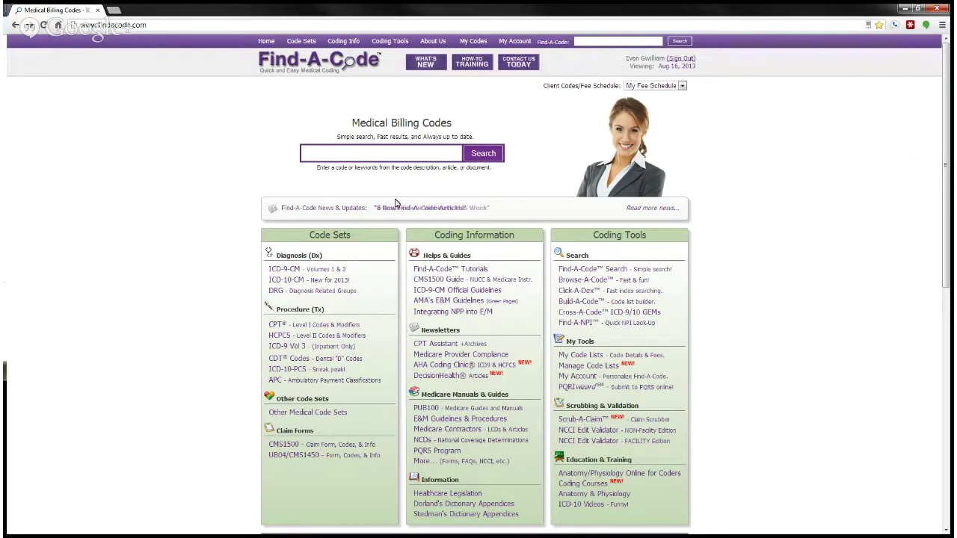
# Step: Run a wildcard search for ambu* from the Find-A-Code Search page
pyautogui.click(586, 270)
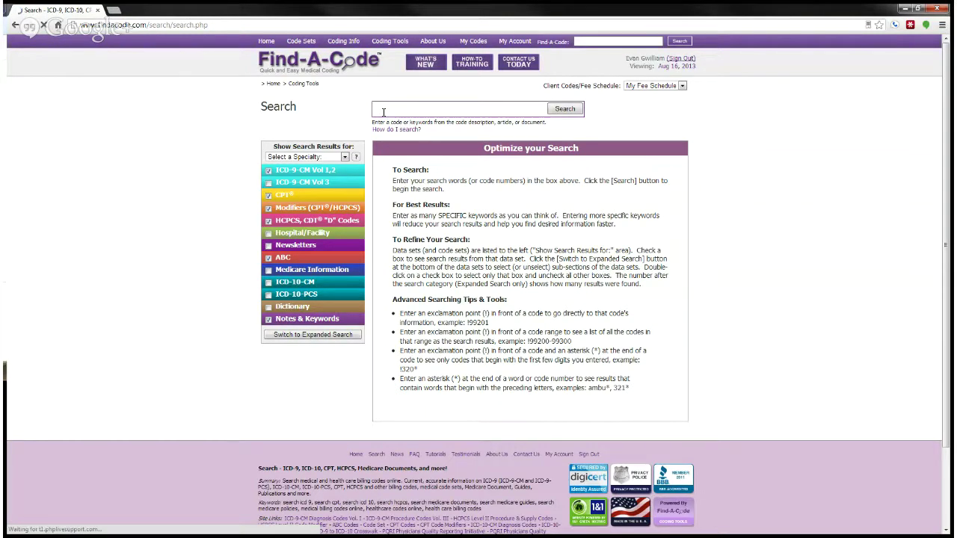
pyautogui.write('ambu')
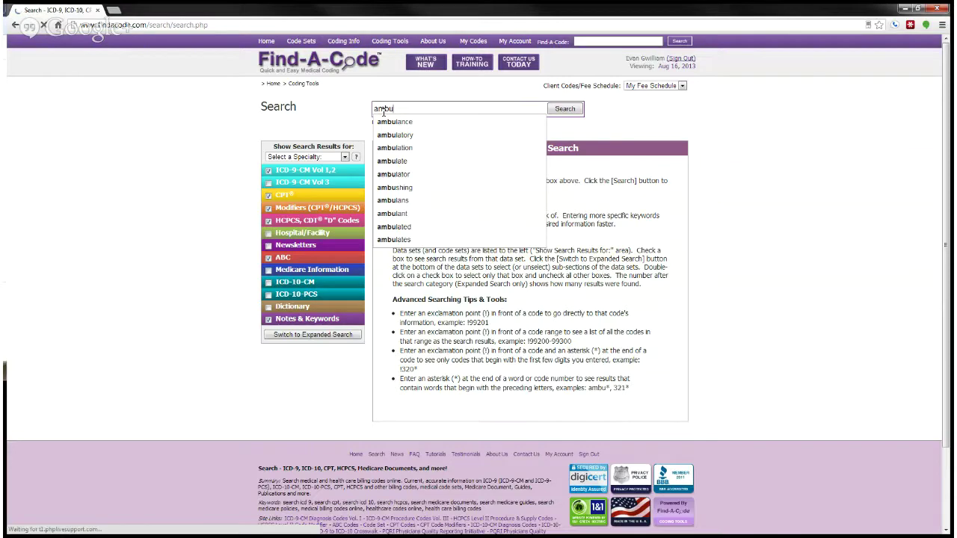
pyautogui.write('*')
pyautogui.press('Return')
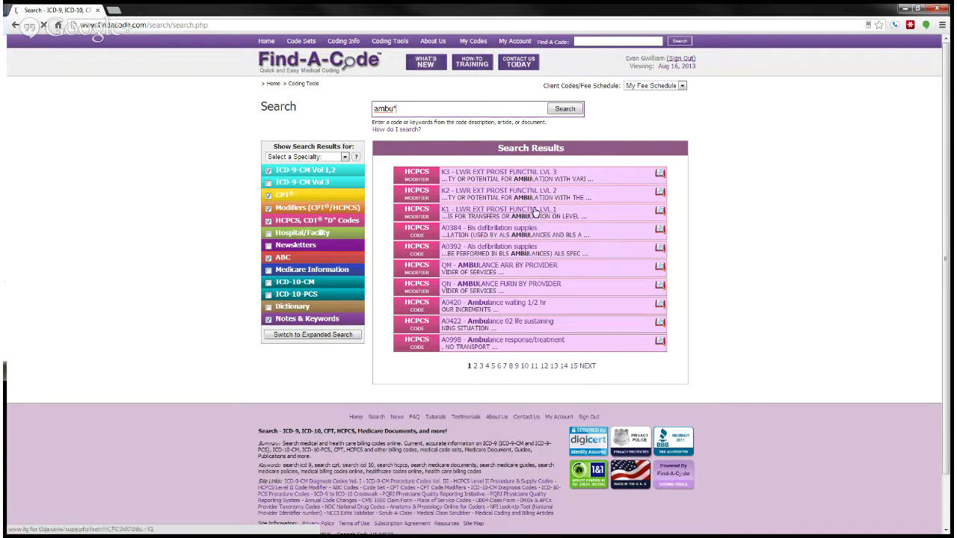
# Step: Highlight the matched words AMBULANCES and AMBULATION in the results, then re-add the * wildcard after ambu
pyautogui.moveTo(510, 253); pyautogui.dragTo(552, 254)
pyautogui.moveTo(550, 216); pyautogui.dragTo(518, 221)
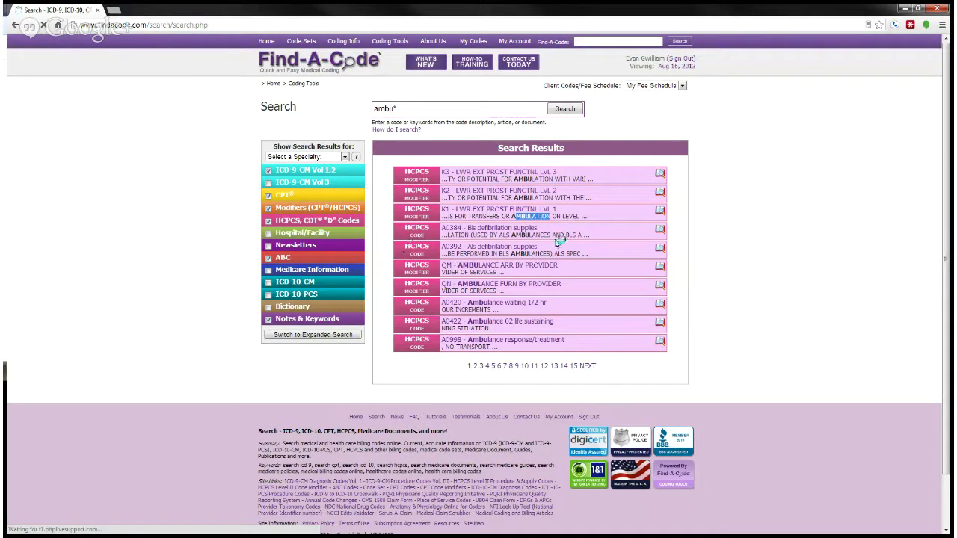
pyautogui.click(603, 164)
pyautogui.click(393, 108)
pyautogui.write('*')
# Step: Filter the ambu* results by the Emergency Medicine specialty
pyautogui.click(345, 157)
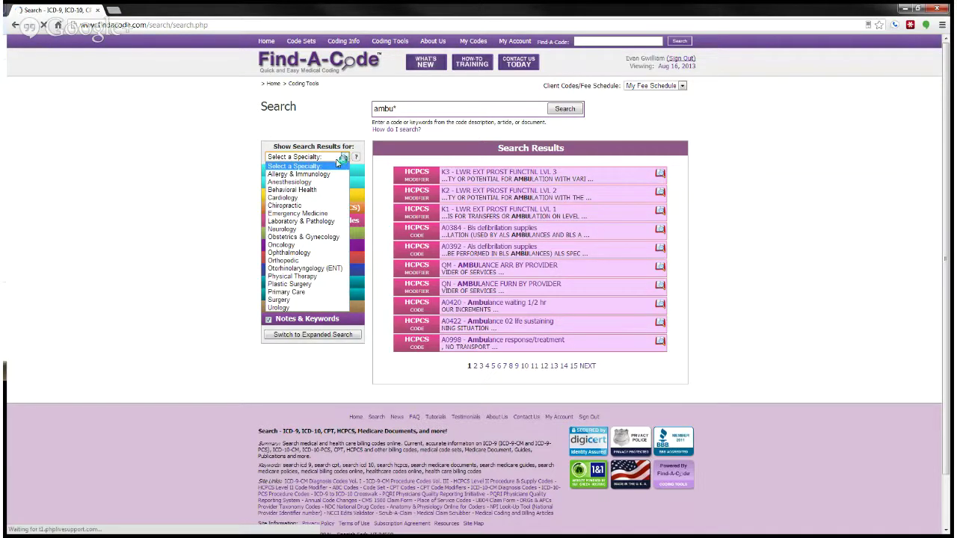
pyautogui.press('Down')
pyautogui.press('Down')
pyautogui.press('Down')
pyautogui.press('Down')
pyautogui.press('Down')
pyautogui.press('Down')
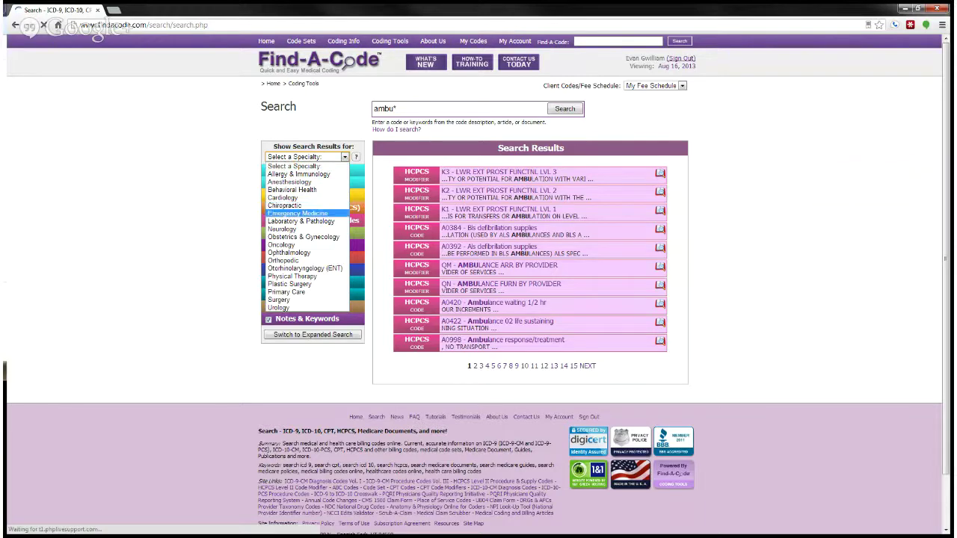
pyautogui.press('Return')
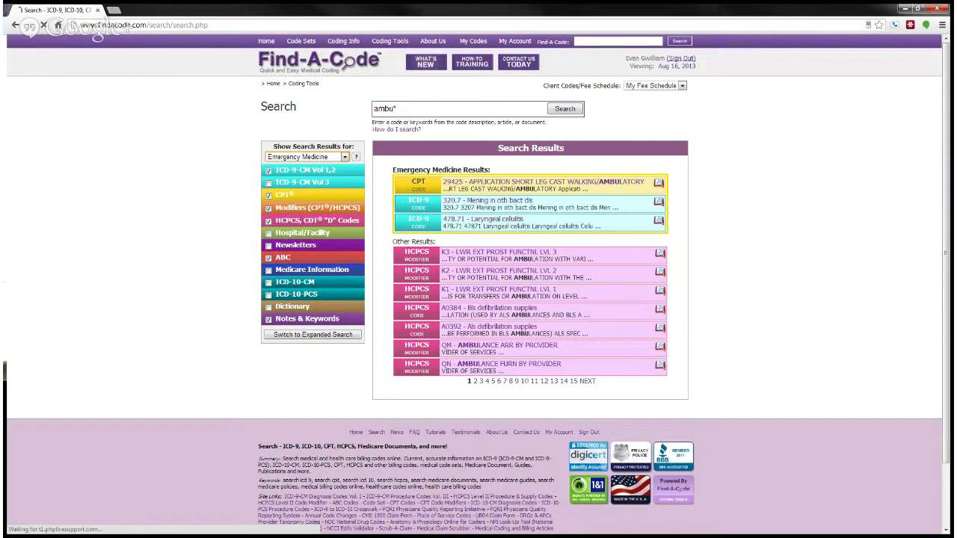
pyautogui.click(269, 319)
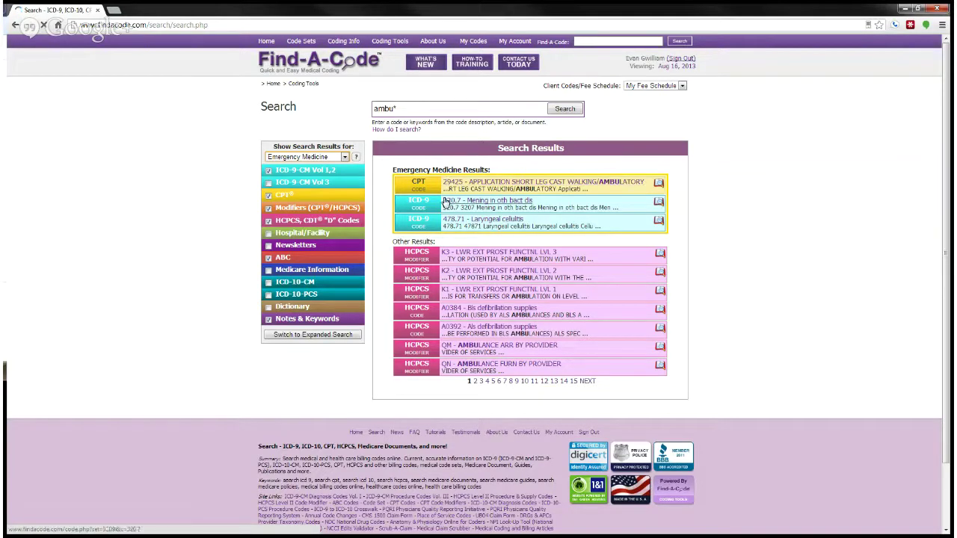
# Step: Clear the specialty filter and uncheck the HCPCS/CDT "D" Codes and Modifiers (CPT®/HCPCS) categories
pyautogui.click(344, 157)
pyautogui.click(293, 165)
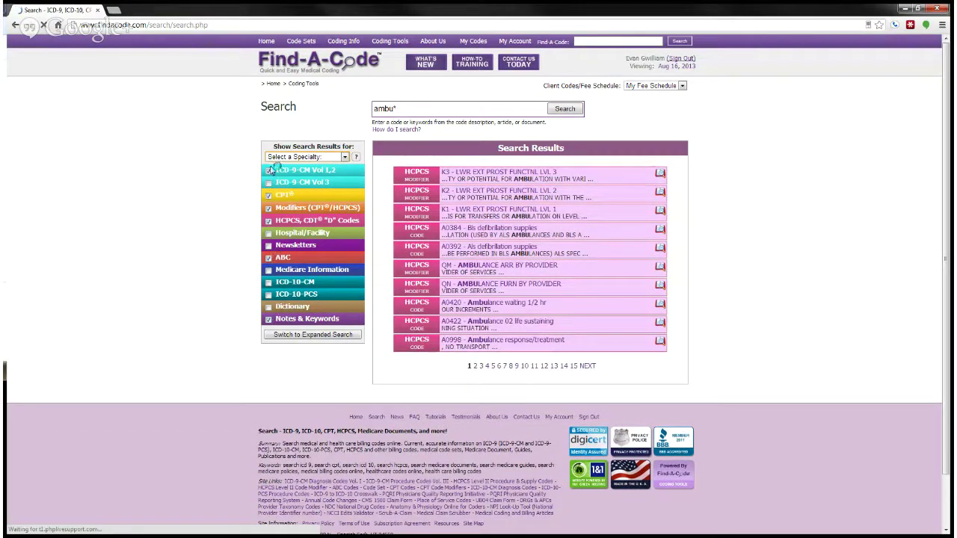
pyautogui.click(269, 220)
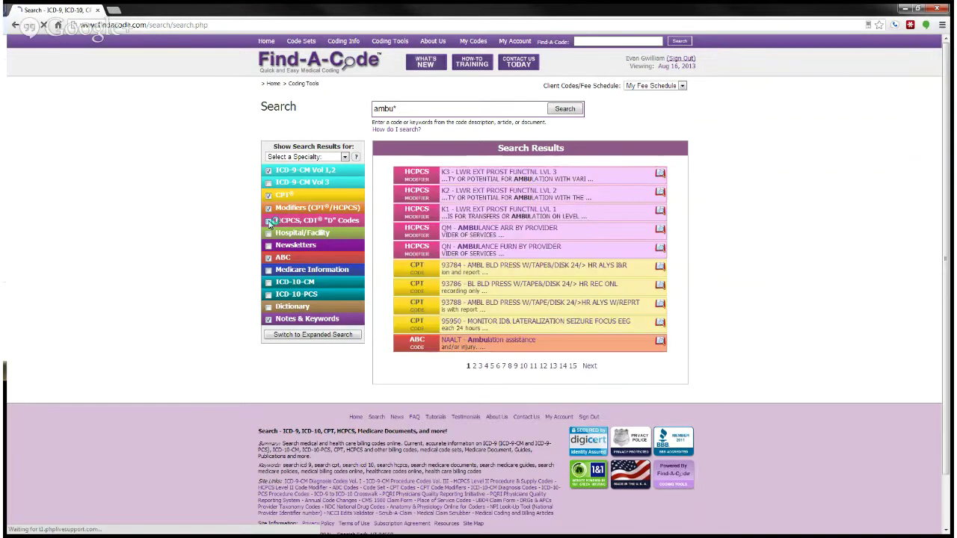
pyautogui.click(269, 209)
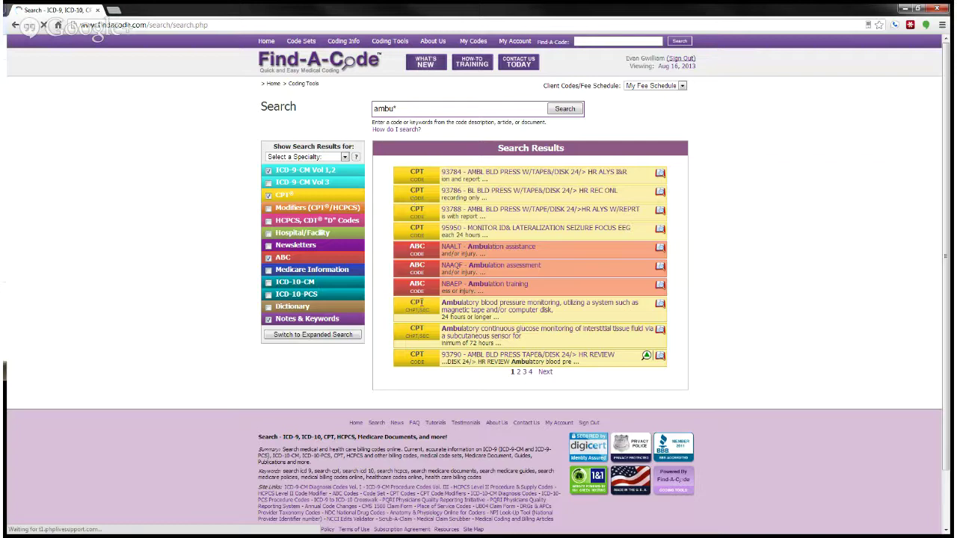
# Step: In Expanded Search, uncheck CPT Chpt/Sect Notes and ABC Codes, then switch back to Simple Search
pyautogui.click(307, 338)
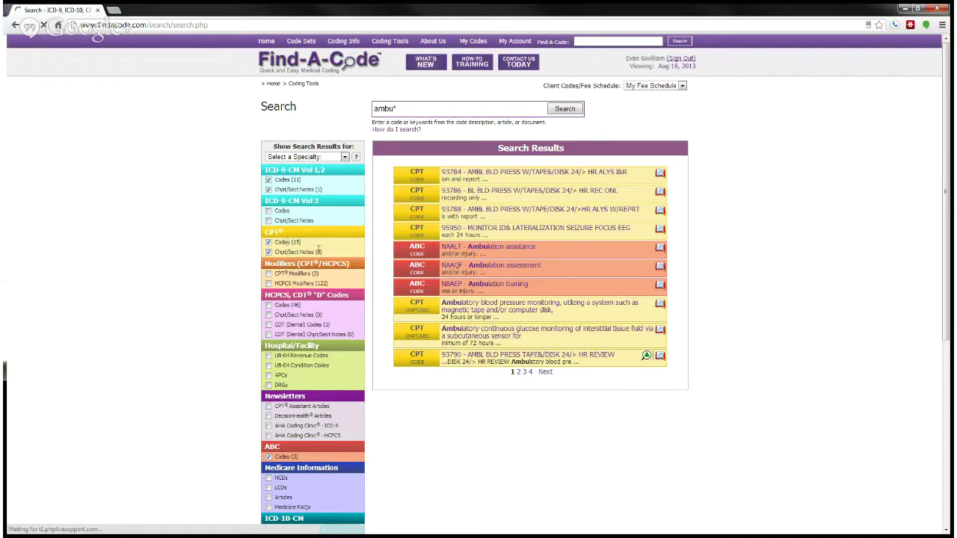
pyautogui.click(270, 253)
pyautogui.click(272, 255)
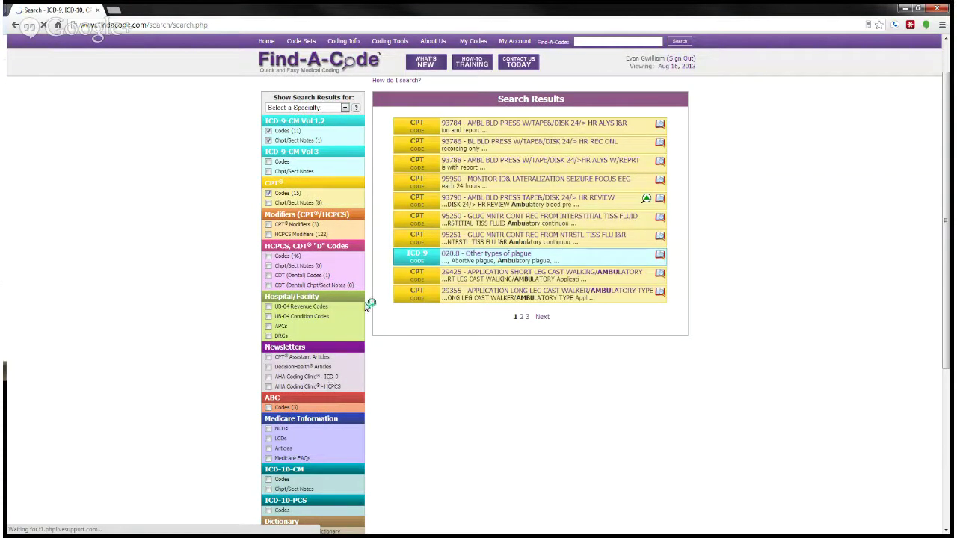
pyautogui.scroll(1, 370, 303)
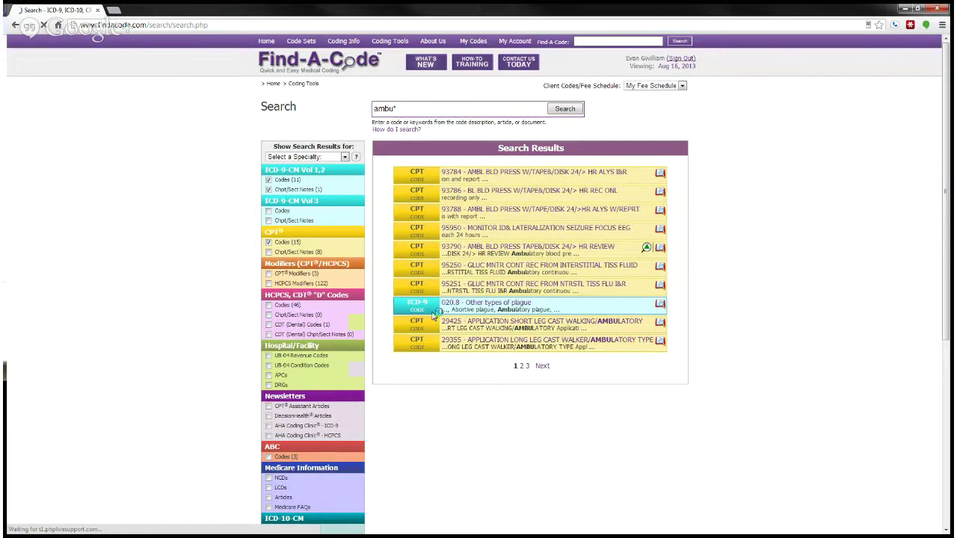
pyautogui.click(429, 310)
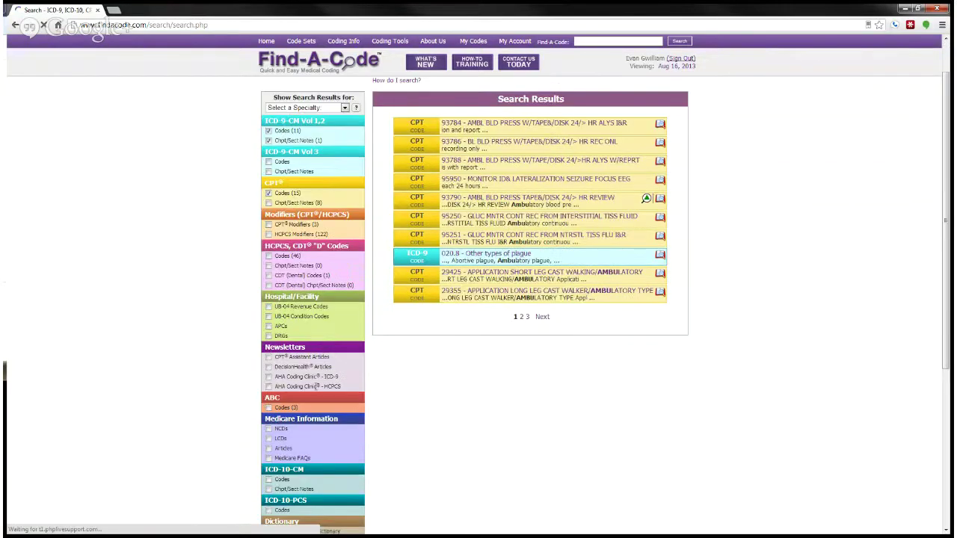
pyautogui.scroll(-4, 317, 386)
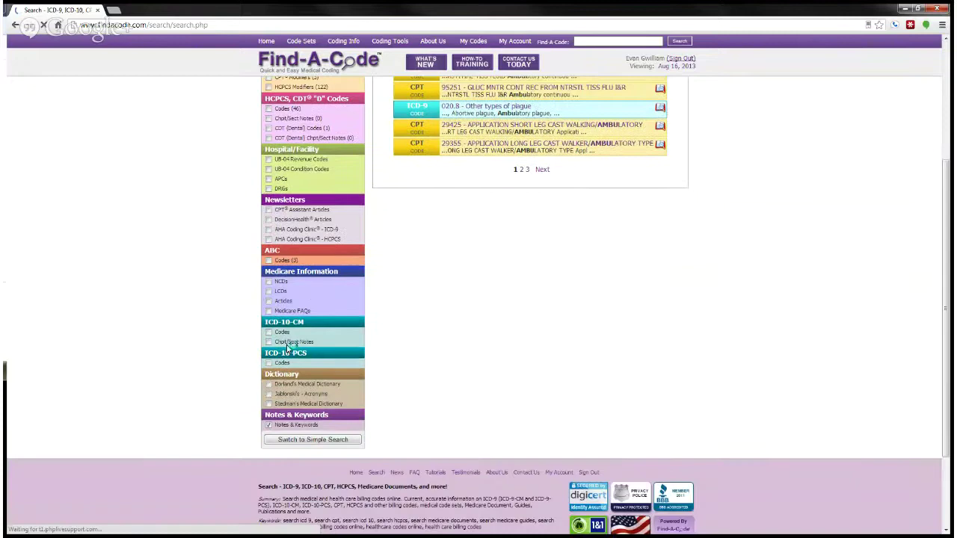
pyautogui.click(298, 441)
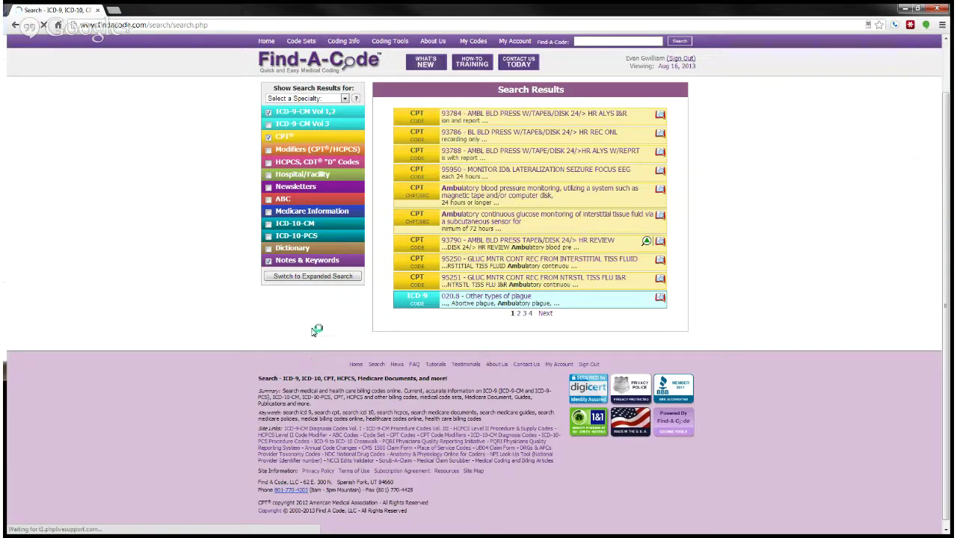
# Step: Replace the search text with chiropractic and accept the "Did you mean chiropractic?" suggestion
pyautogui.scroll(1, 437, 187)
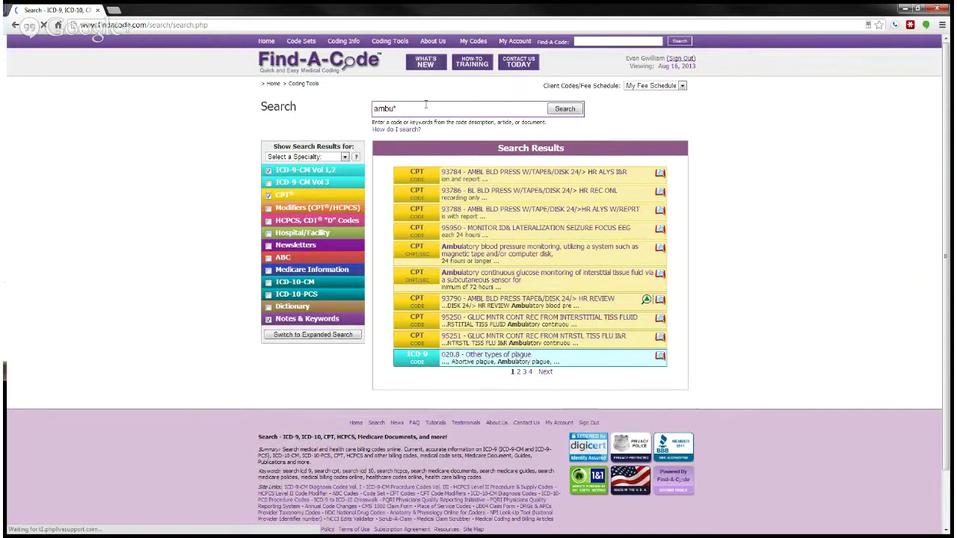
pyautogui.moveTo(425, 109); pyautogui.dragTo(364, 114)
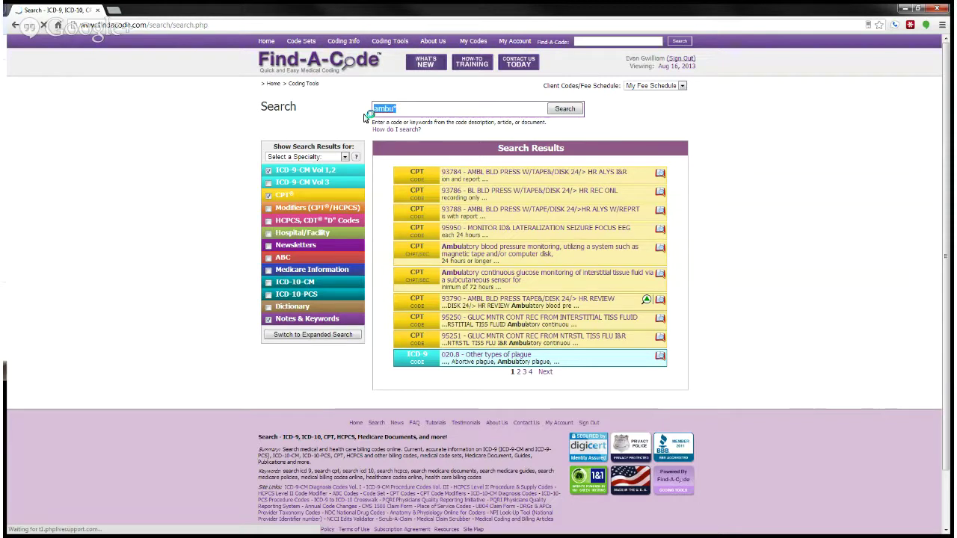
pyautogui.write('chiro')
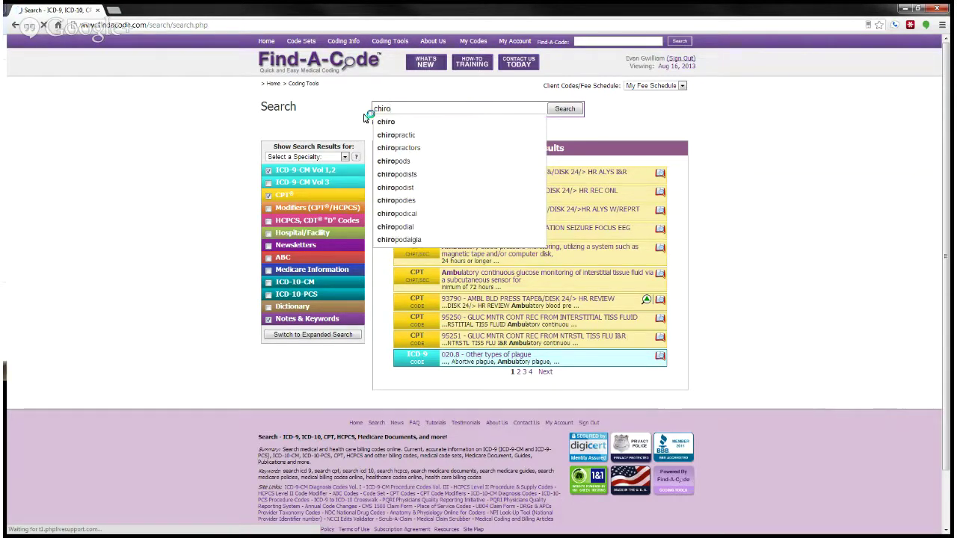
pyautogui.write('practic')
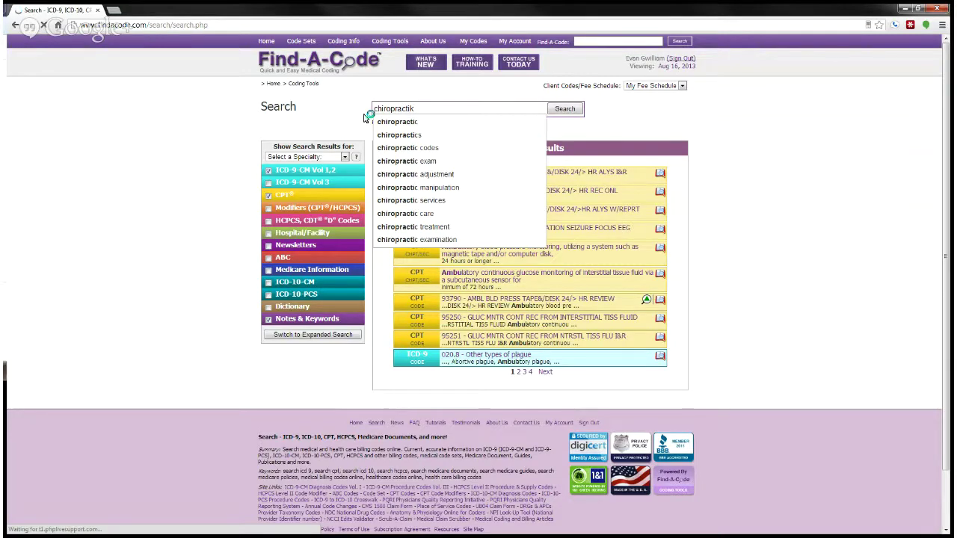
pyautogui.press('Return')
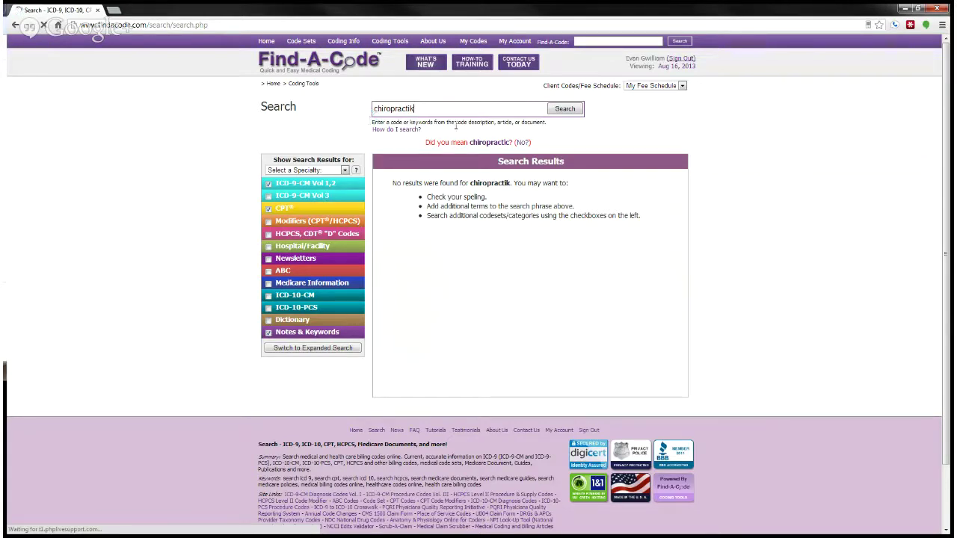
pyautogui.click(487, 142)
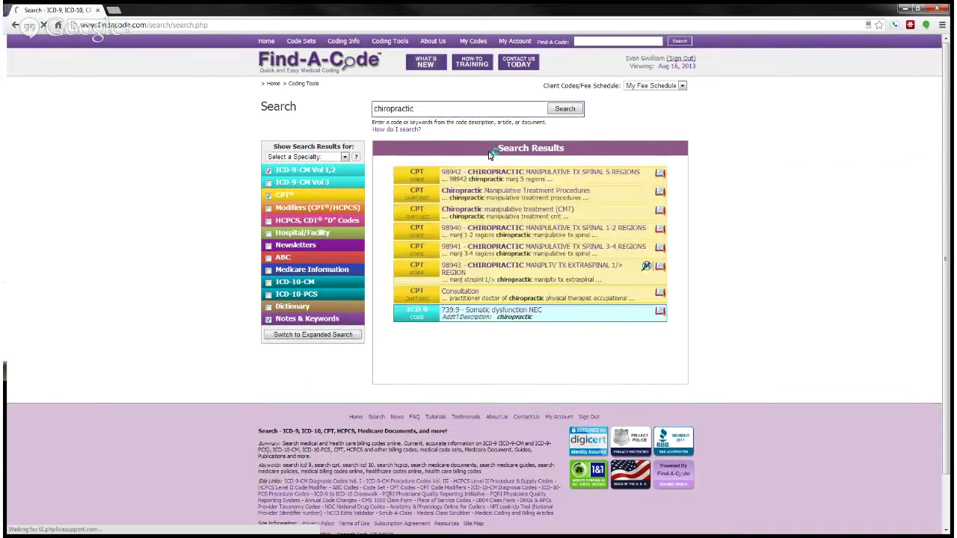